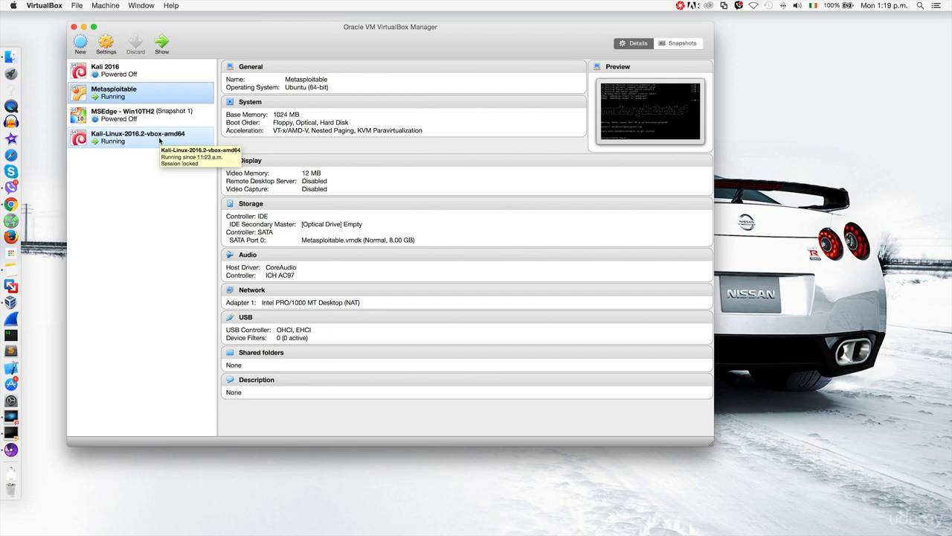
Step: Select the Kali-Linux-2016.2-vbox-amd64 machine to view its details and 10.20.14-NAT adapter
click(158, 140)
click(106, 46)
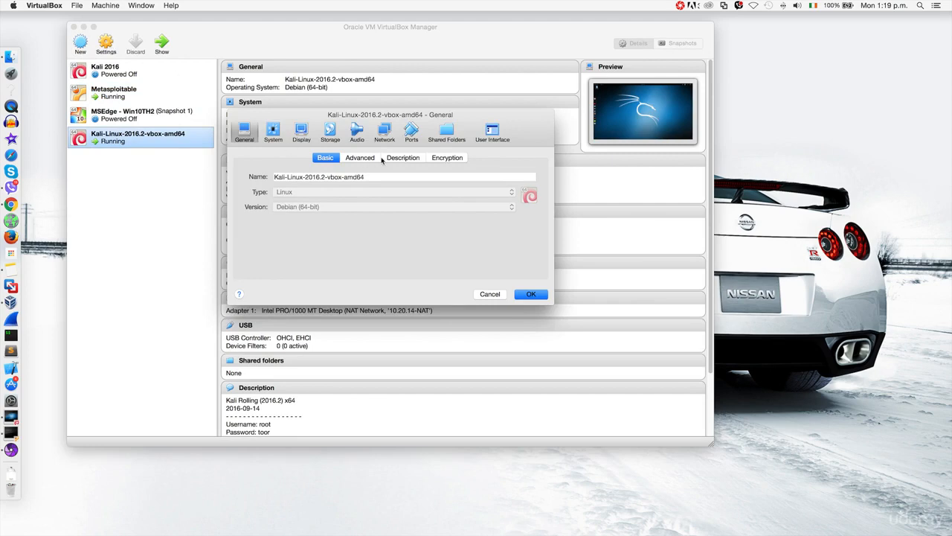
click(385, 132)
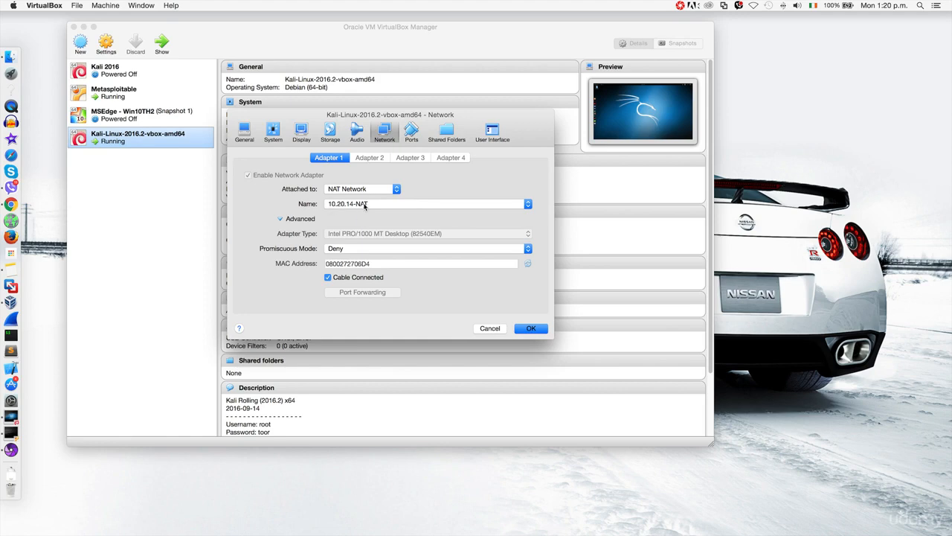
click(291, 220)
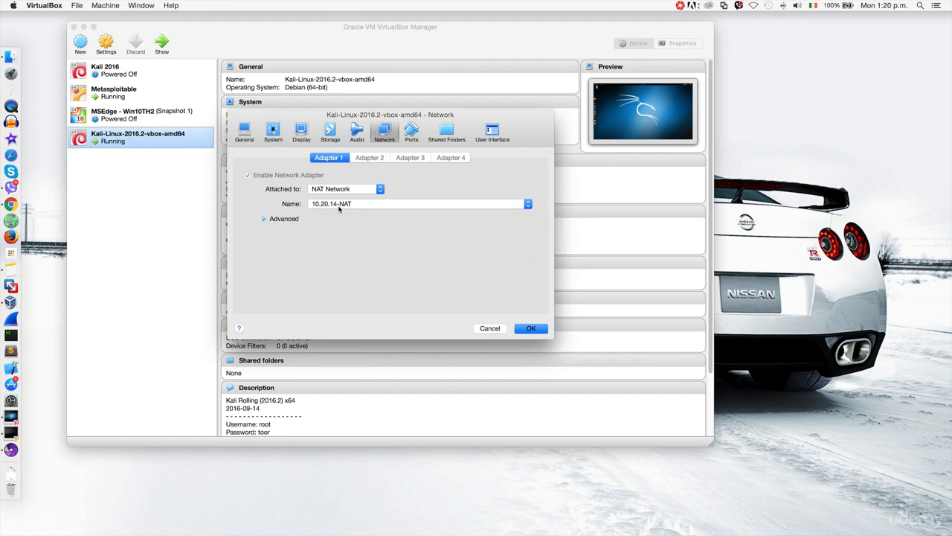
click(544, 331)
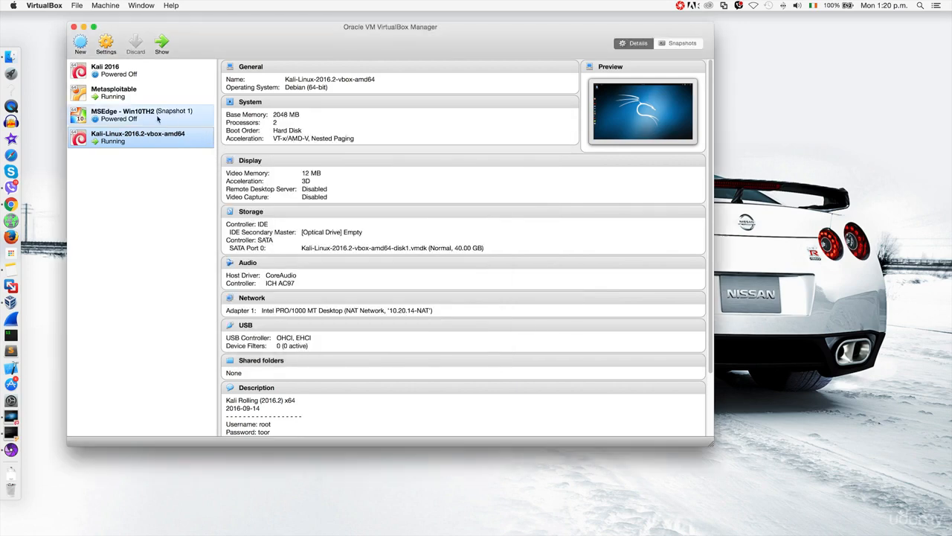
Step: Attach Metasploitable's network adapter to the 10.20.14-NAT NAT Network and save
click(127, 99)
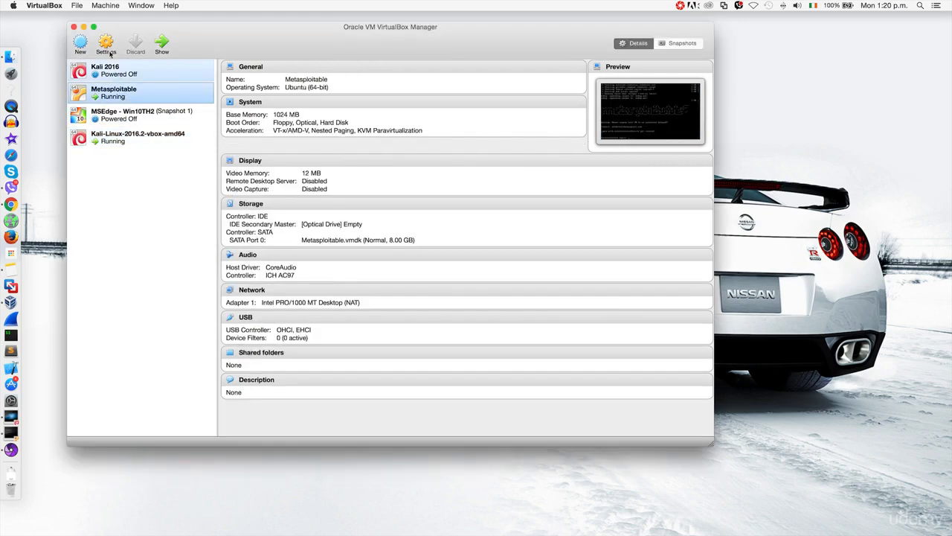
click(107, 48)
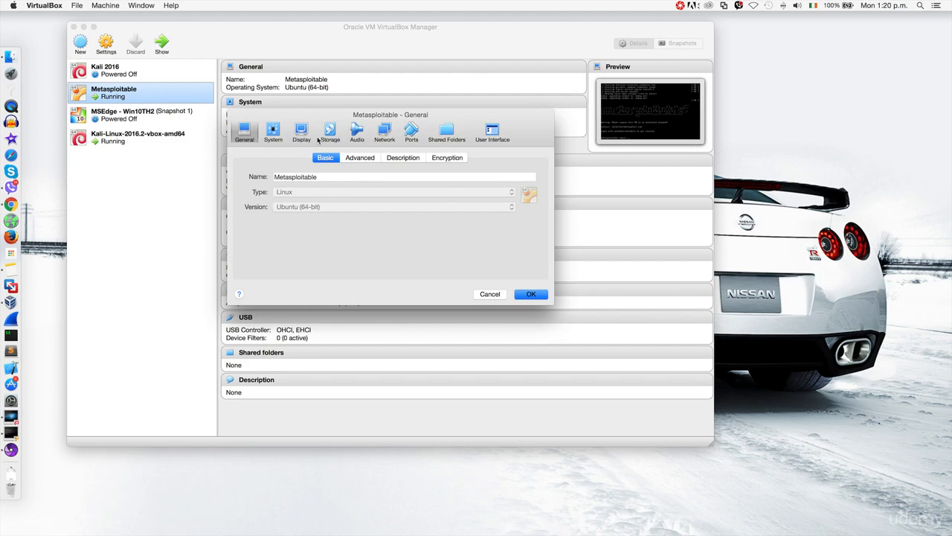
click(384, 133)
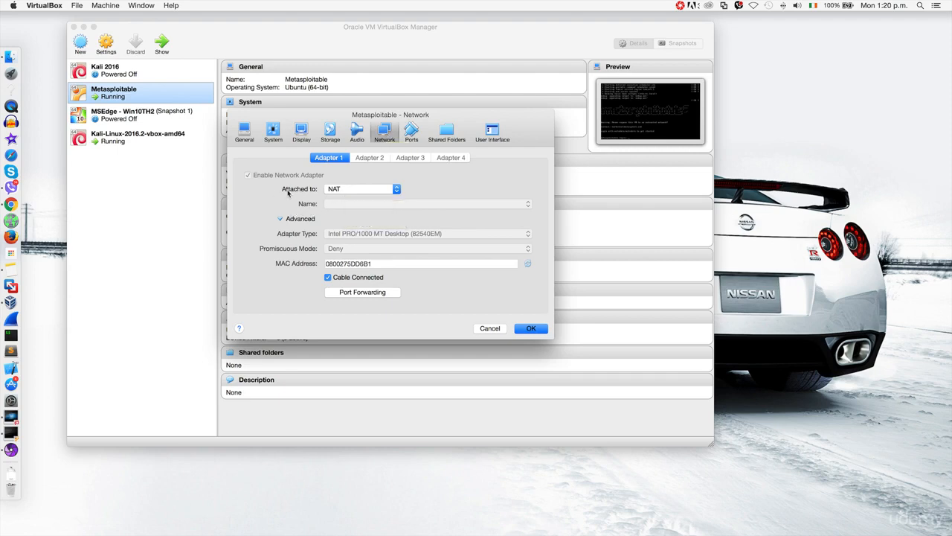
click(347, 191)
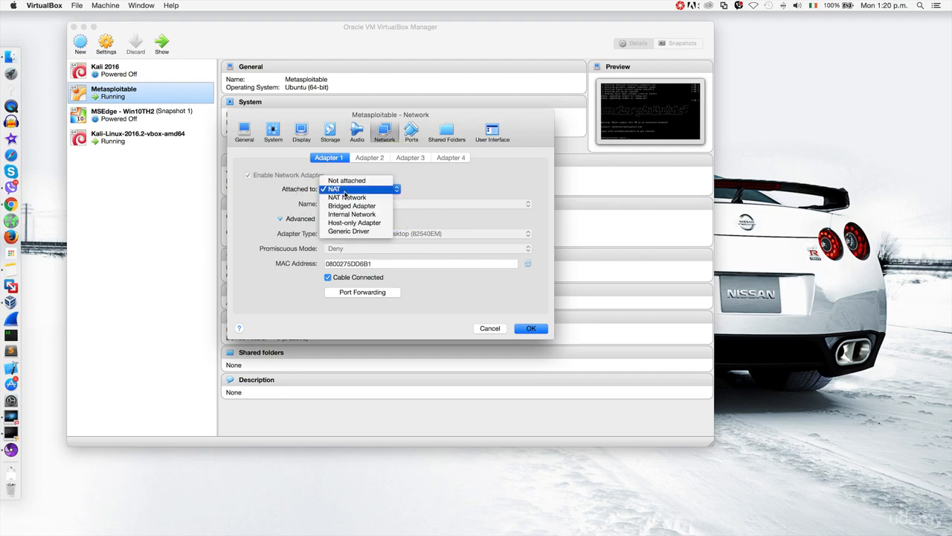
click(346, 198)
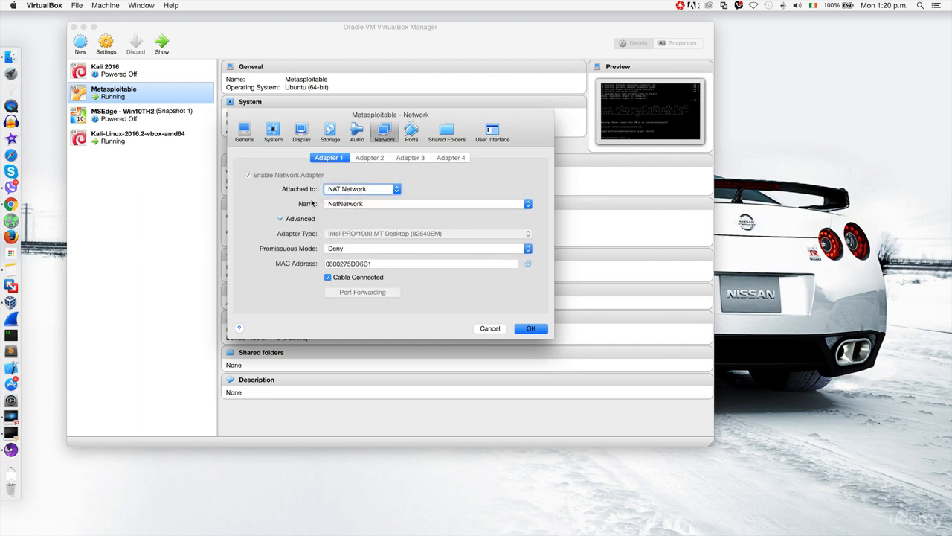
click(394, 204)
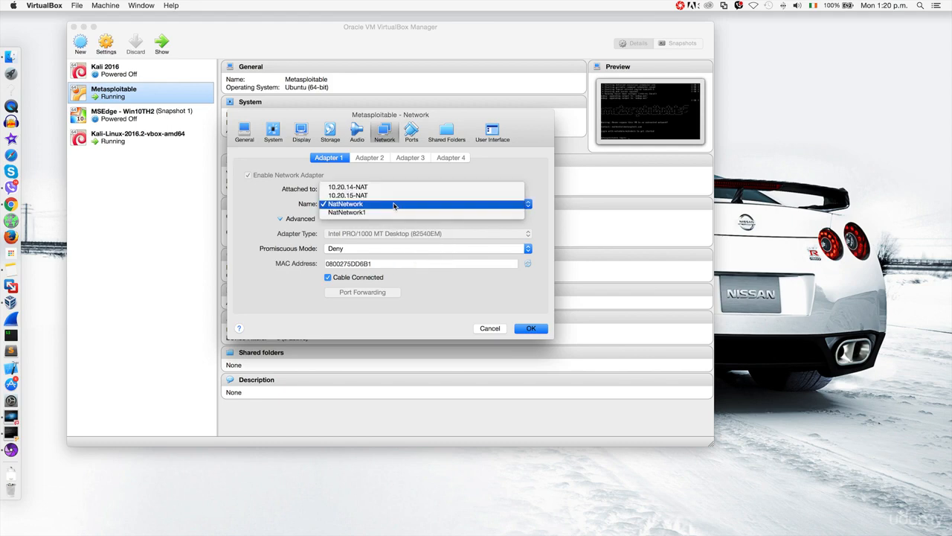
click(382, 187)
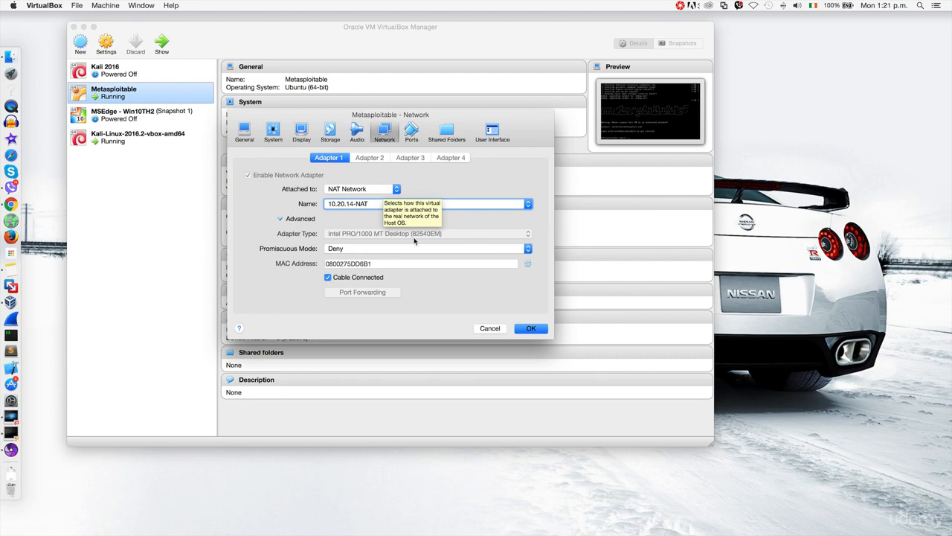
click(523, 330)
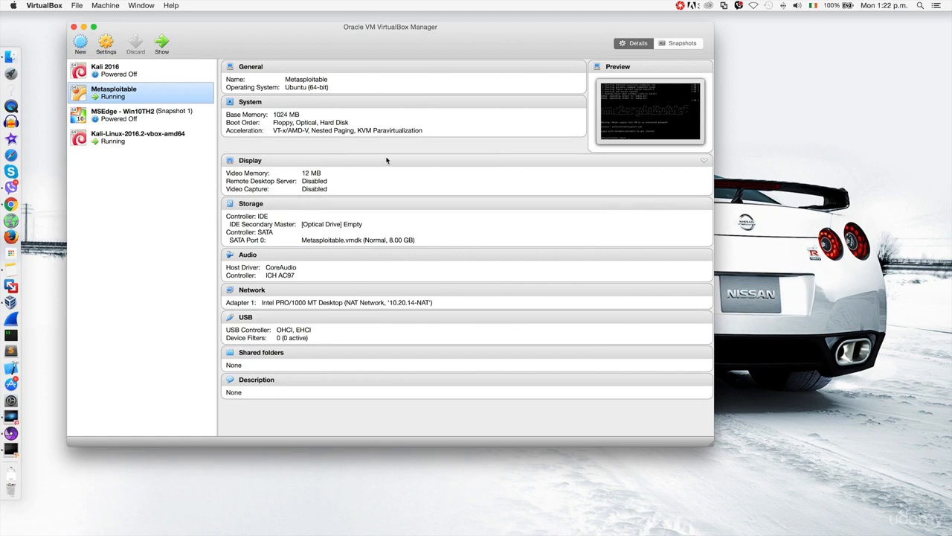
Step: Compare against Kali's network details, then bring up the running Metasploitable console
click(168, 142)
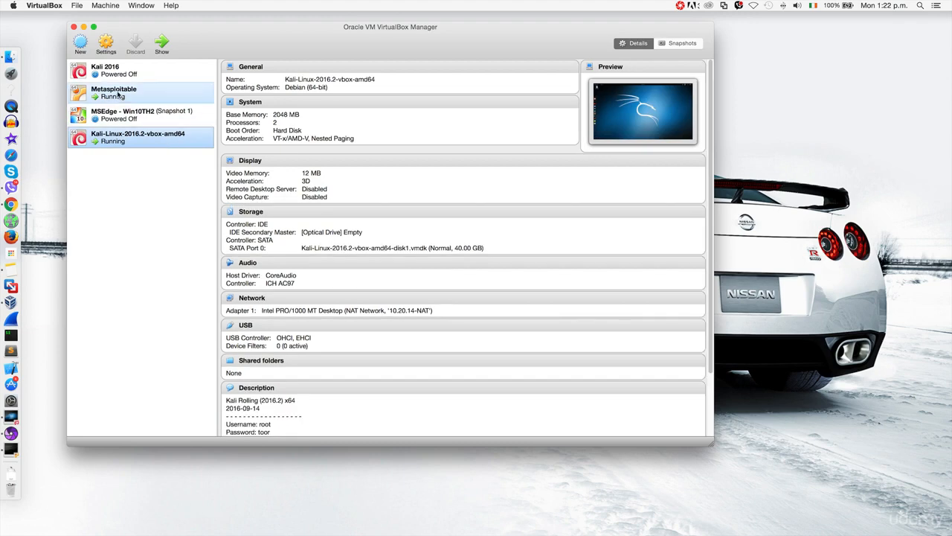
click(119, 96)
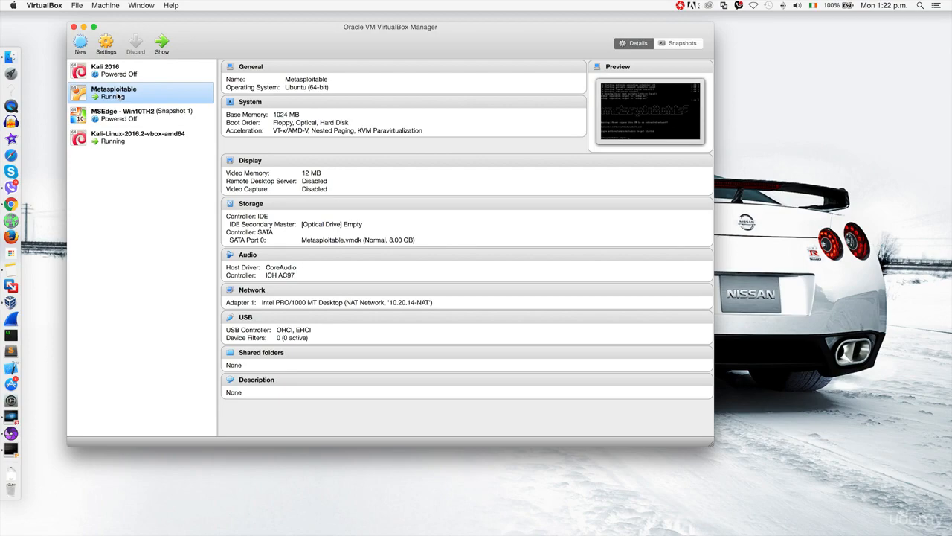
double_click(119, 96)
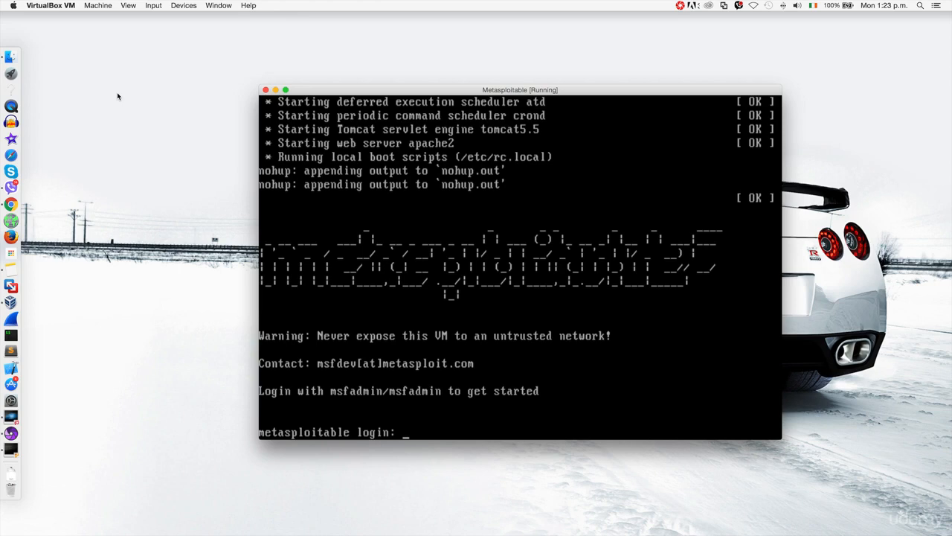
Step: Log in to Metasploitable with the default credentials and run ifconfig to list interfaces
text(msfadmin)
key(Return)
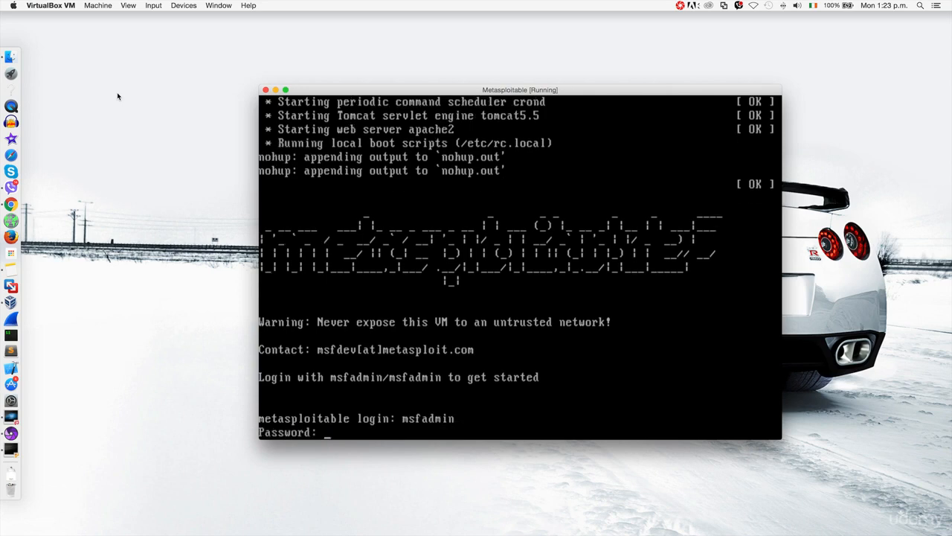
text(msfadmin)
key(Return)
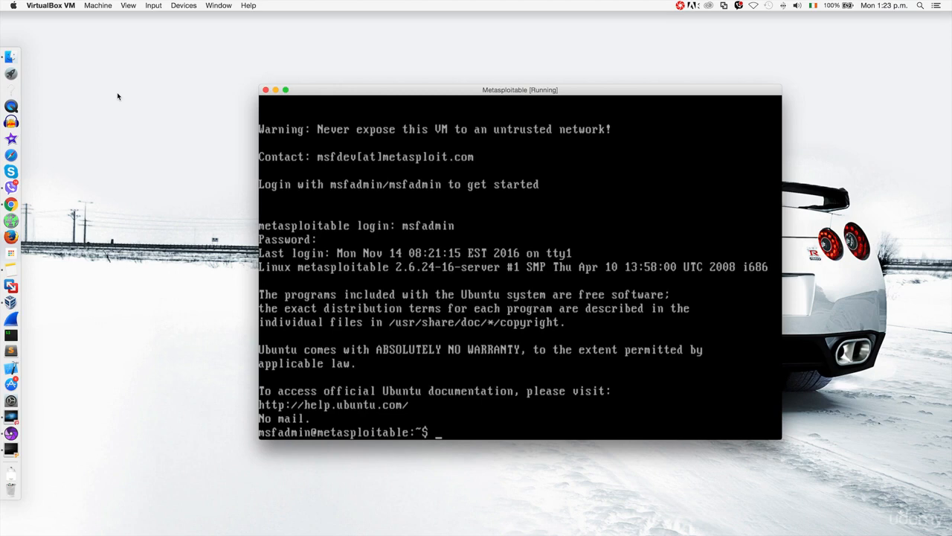
text(ifconfig)
key(Return)
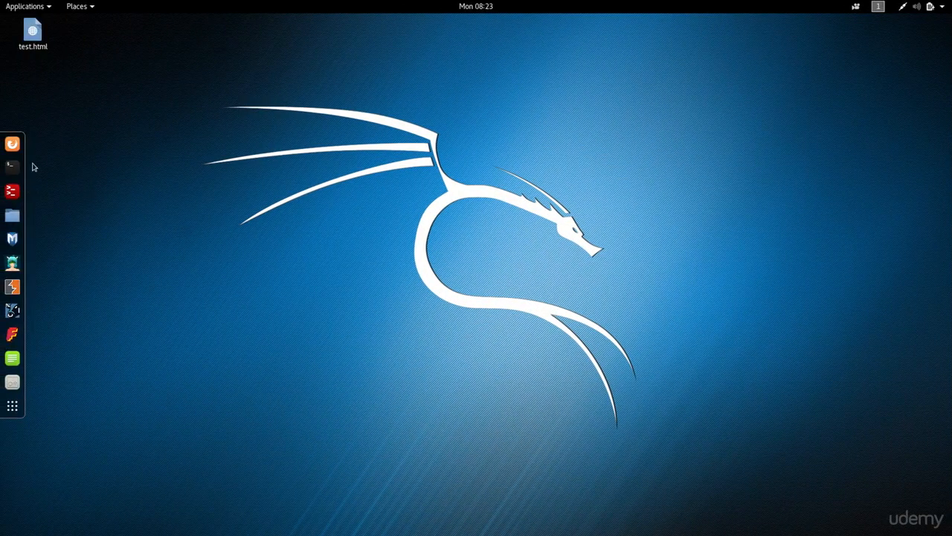
click(13, 144)
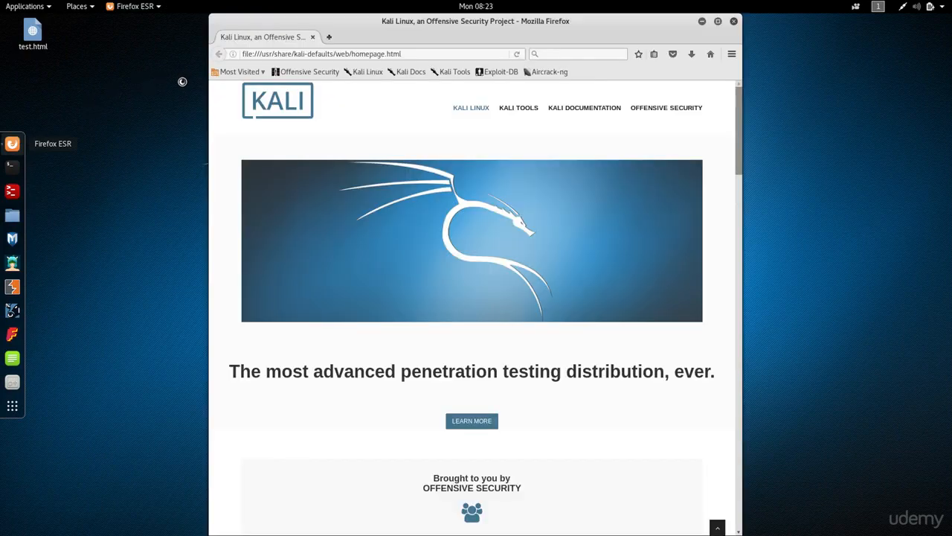
click(292, 55)
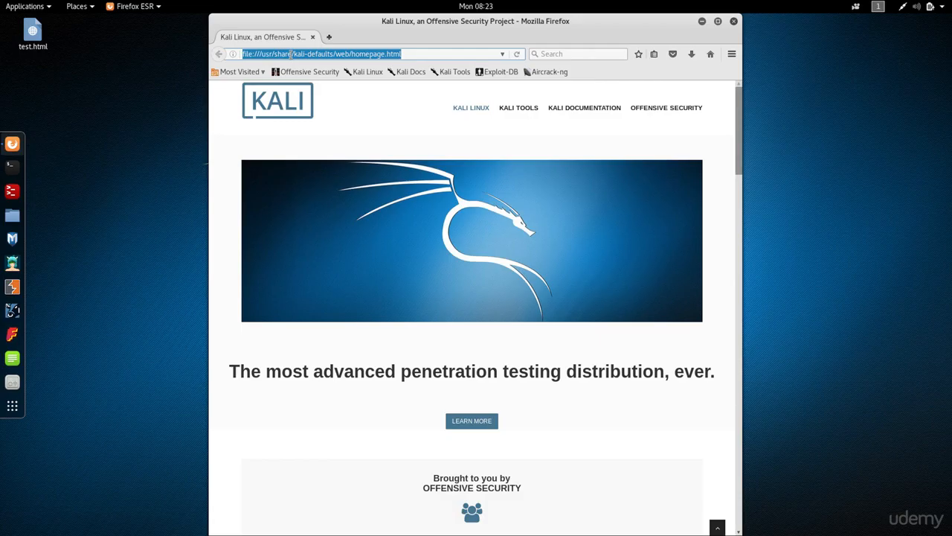
text(10.20.14.212/)
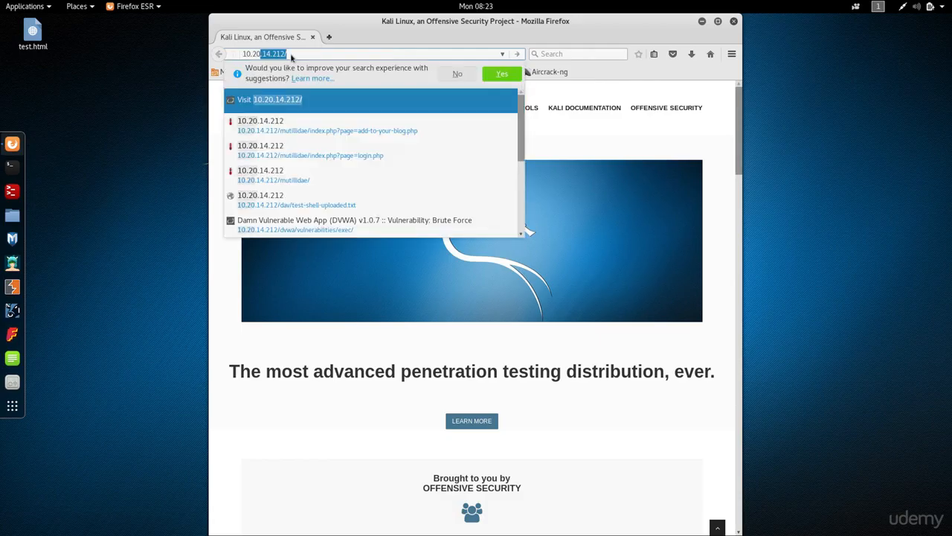
key(Return)
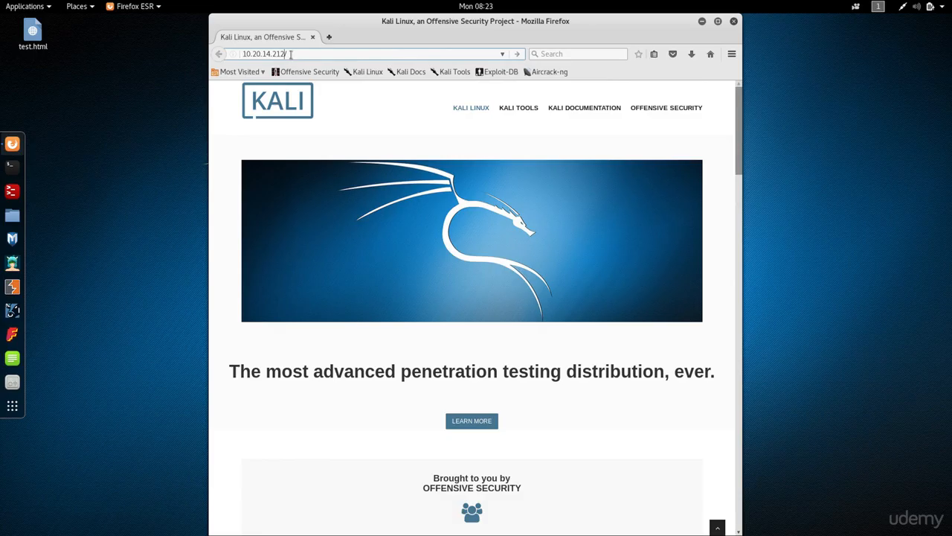
key(BackSpace)
key(BackSpace)
text(4/)
key(Return)
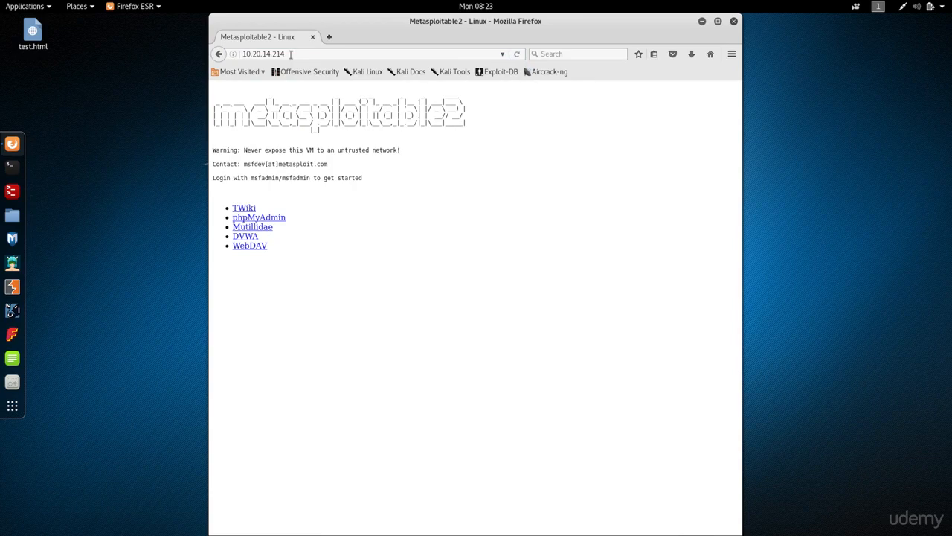
key(ctrl+plus)
key(ctrl+plus)
key(ctrl+plus)
key(ctrl+plus)
key(ctrl+plus)
key(ctrl+plus)
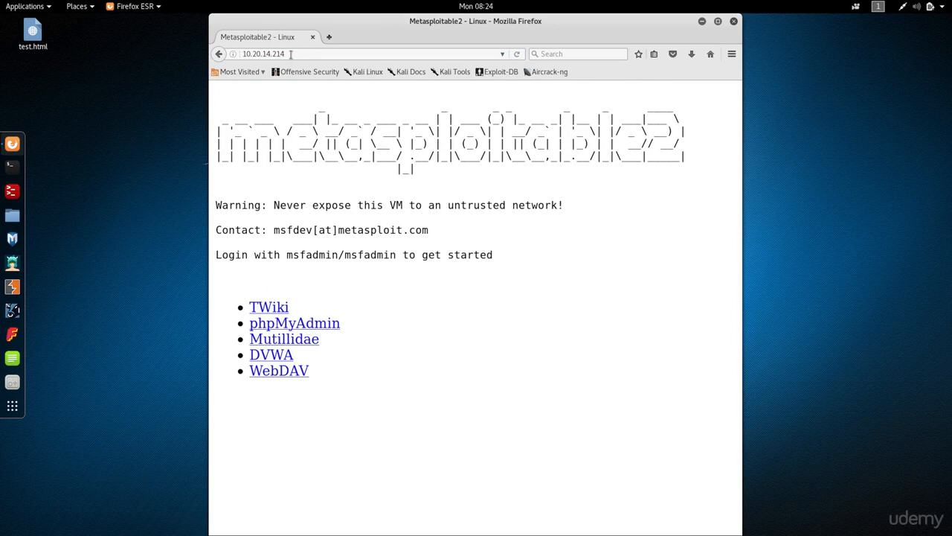
click(291, 54)
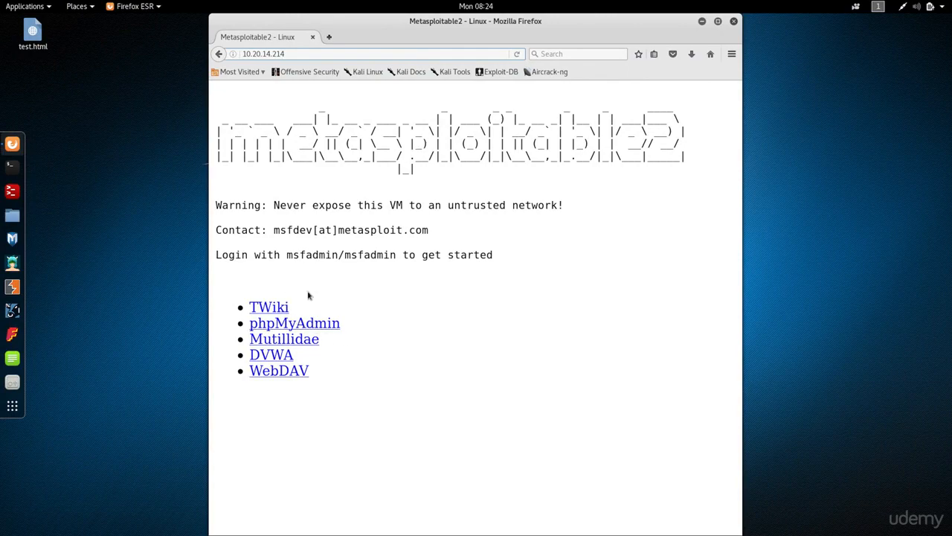
Step: Open the Mutillidae and DVWA pages, returning to the Metasploitable2 index after each
click(302, 339)
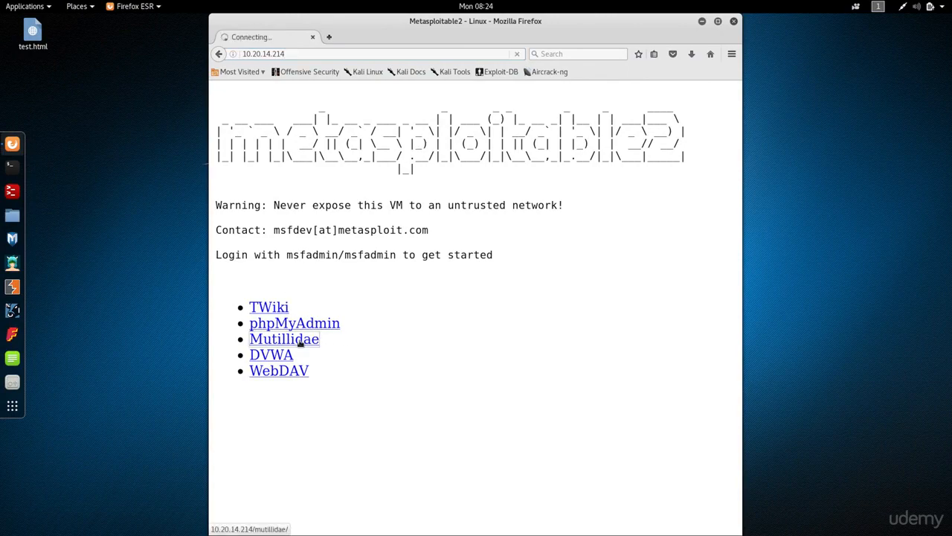
click(221, 54)
click(270, 360)
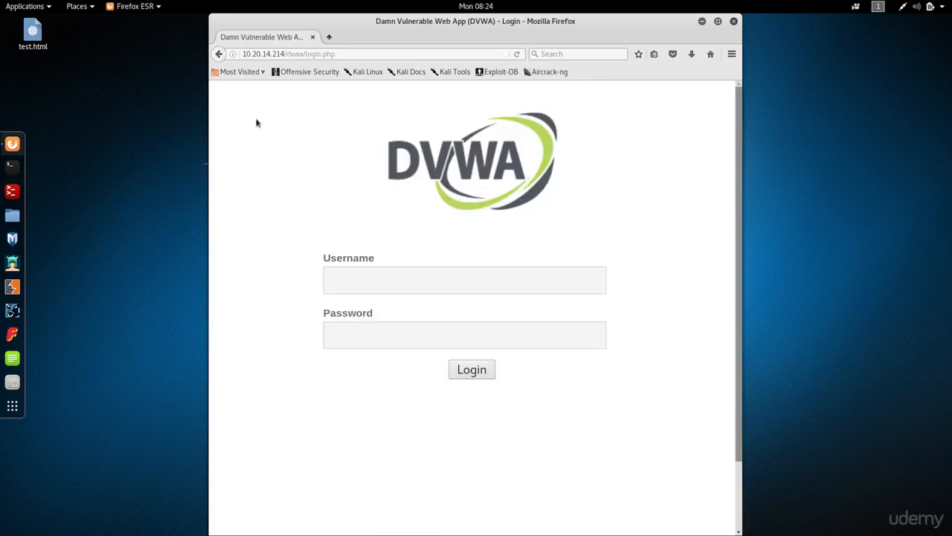
click(220, 55)
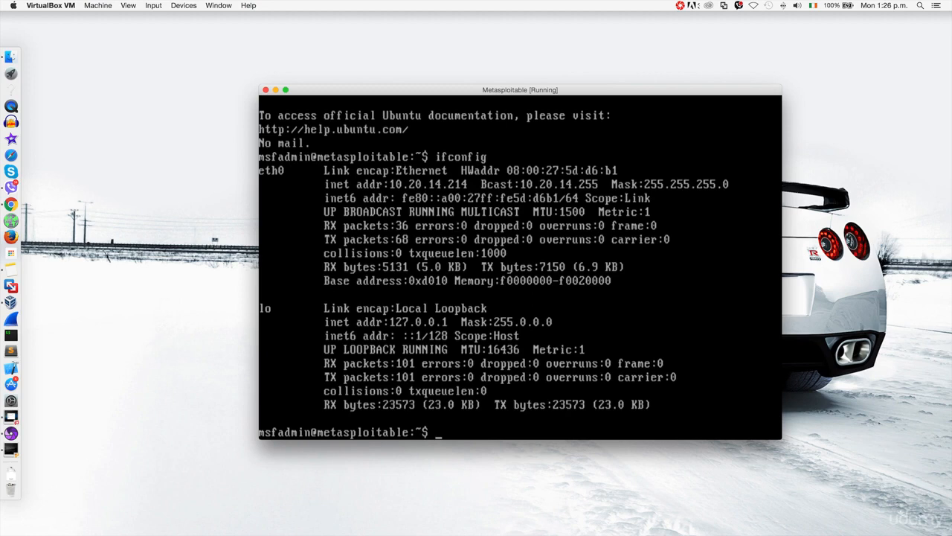
Step: Enter nano /var/www/mutillidae/config.inc at the Metasploitable prompt using tab completion, unexecuted
text(nano /var/www/)
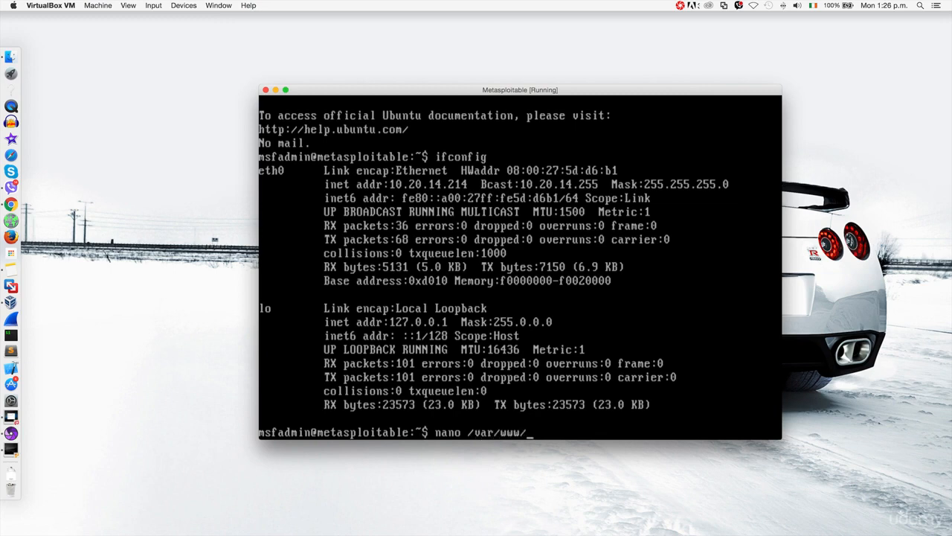
text(mu)
key(Tab)
text(co)
key(Tab)
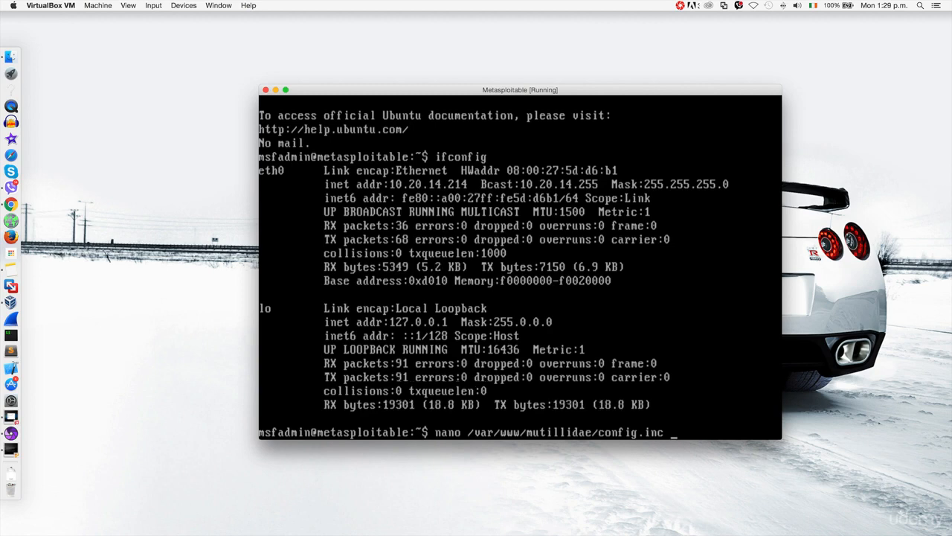
Step: Run the nano command with sudo and enter the account password to open config.inc
key(BackSpace)
text(sudo)
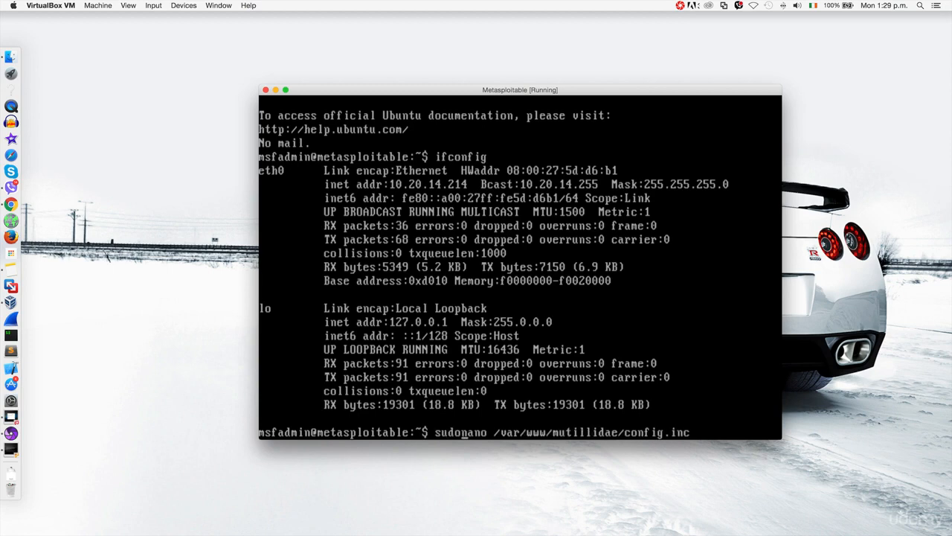
key(Return)
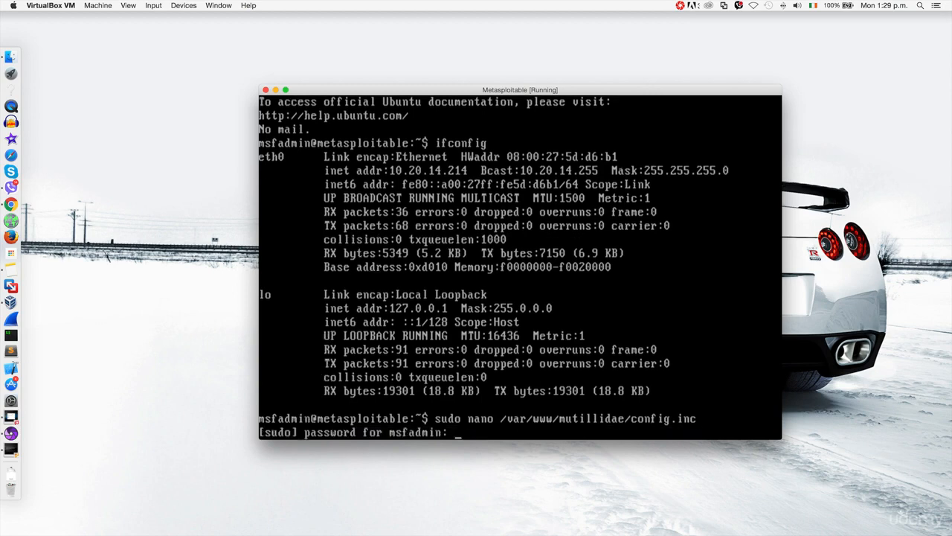
key(Return)
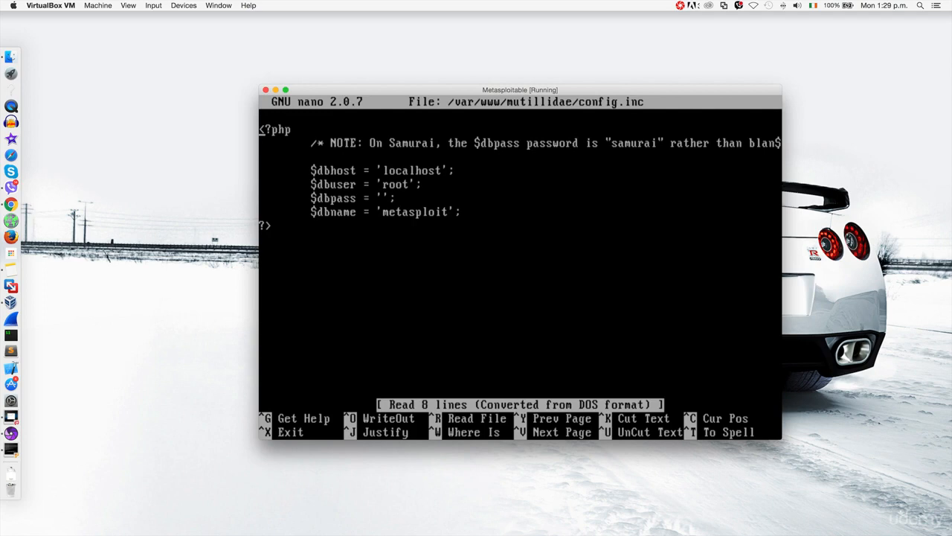
Step: Change $dbname from metasploit to 'owasp10' and save config.inc
key(Down)
key(Down)
key(Down)
key(Down)
key(Down)
key(Right)
key(Right)
key(Right)
key(Right)
key(Right)
key(Right)
key(Right)
key(Right)
key(Right)
key(Right)
key(Right)
key(Right)
key(Right)
key(Right)
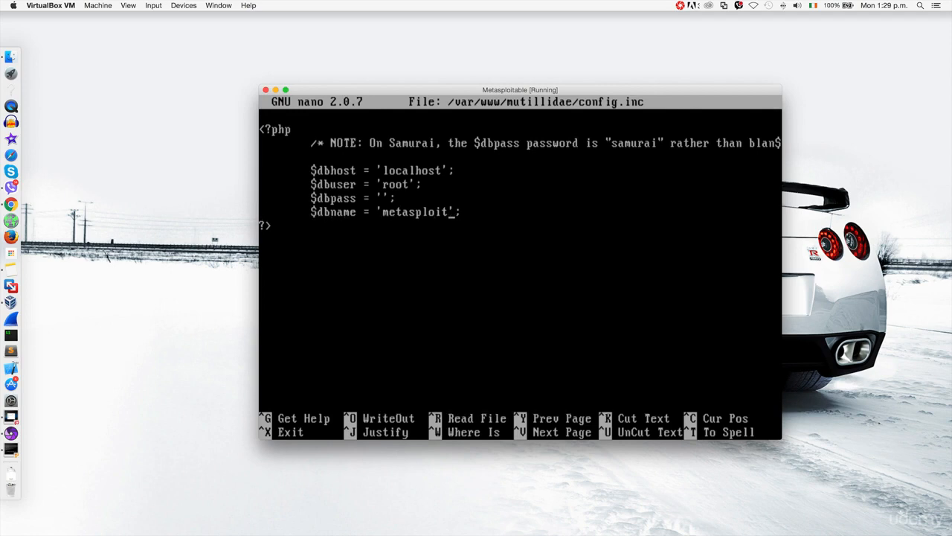
key(BackSpace)
key(BackSpace)
key(BackSpace)
key(BackSpace)
key(BackSpace)
key(BackSpace)
key(BackSpace)
key(BackSpace)
key(BackSpace)
key(BackSpace)
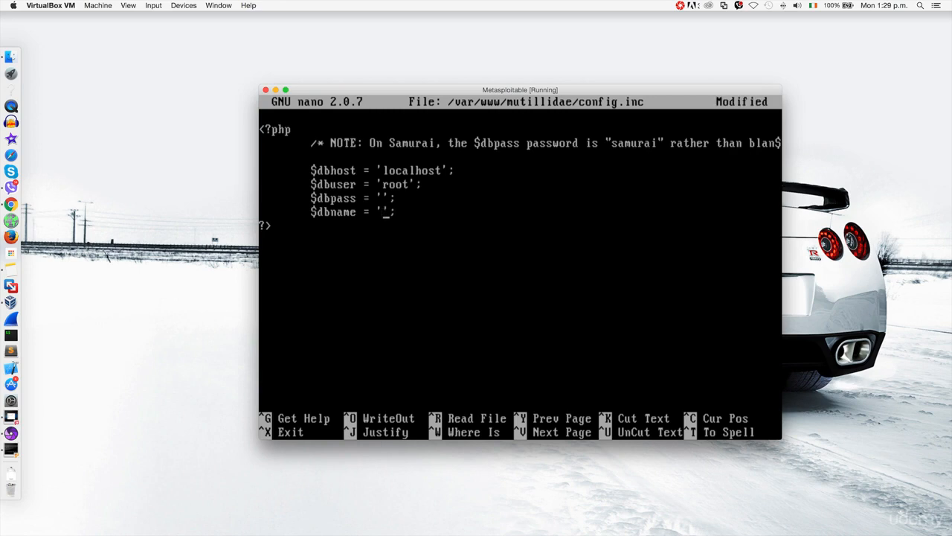
text(owasp10)
key(ctrl+x)
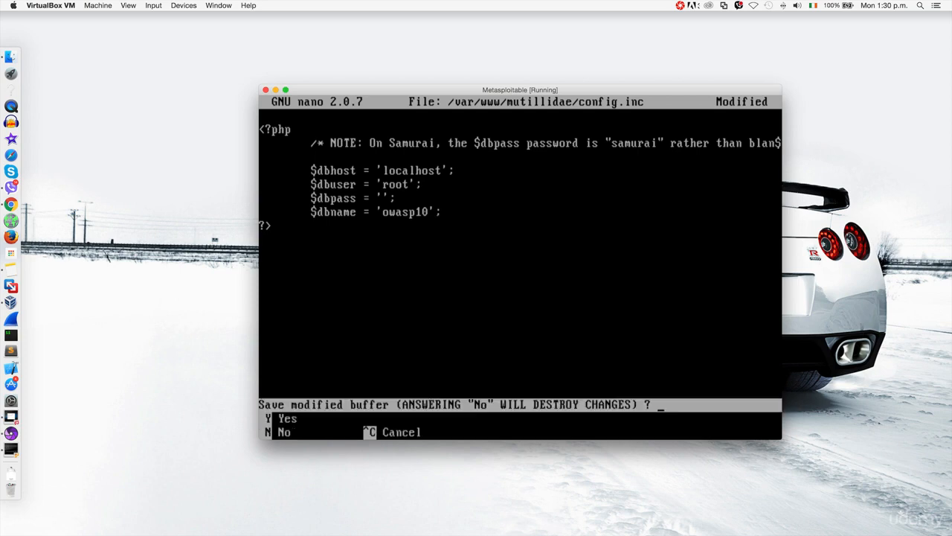
key(y)
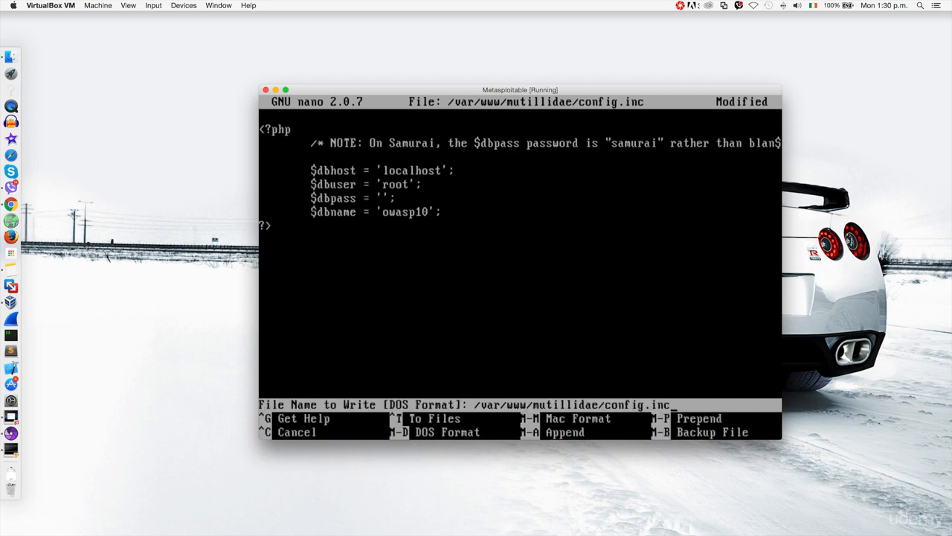
key(Return)
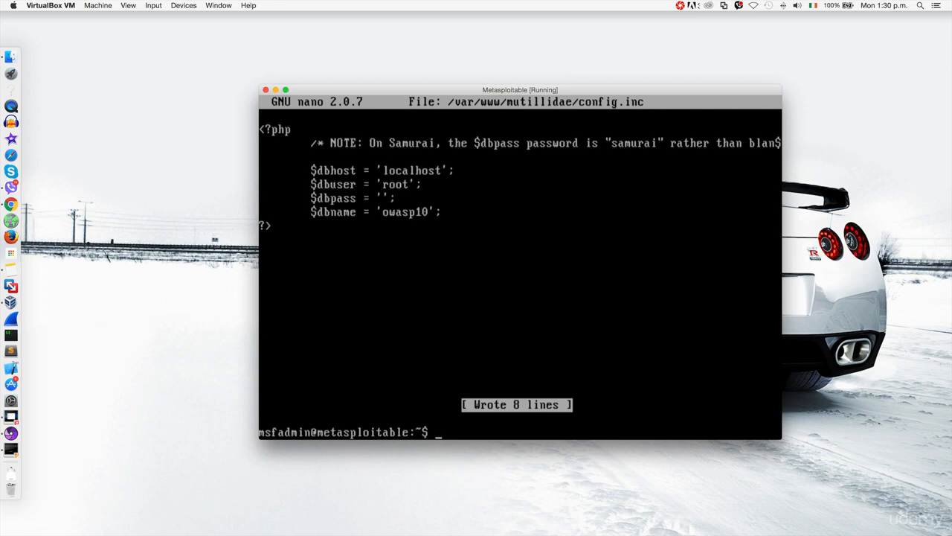